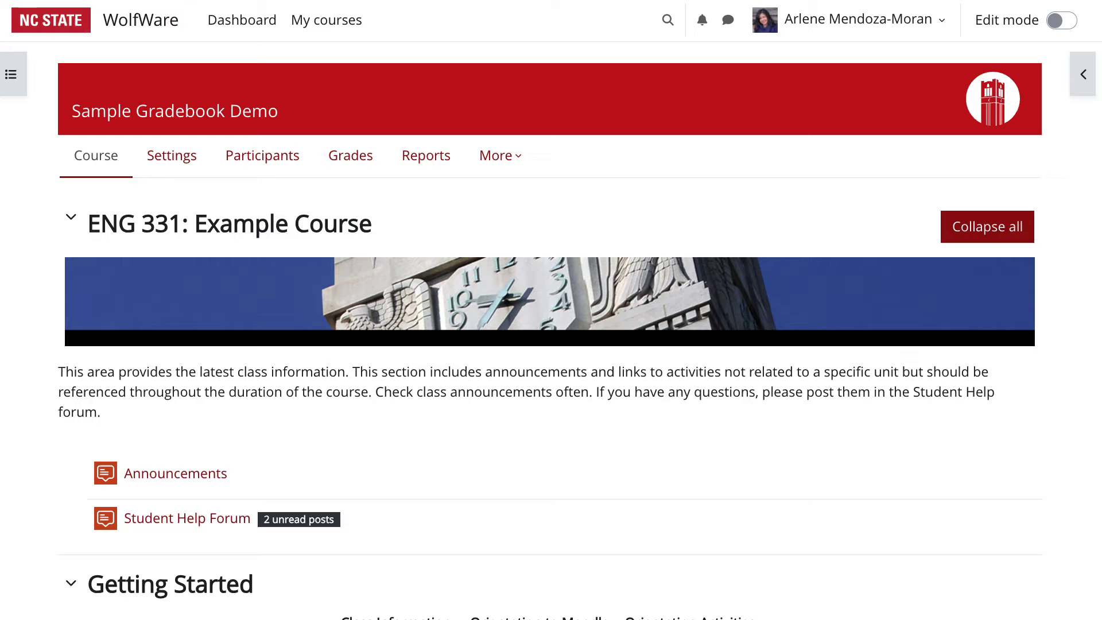
Open the Grades page of the Sample Gradebook Demo course from the ENG 331 course page.
left_click(354, 163)
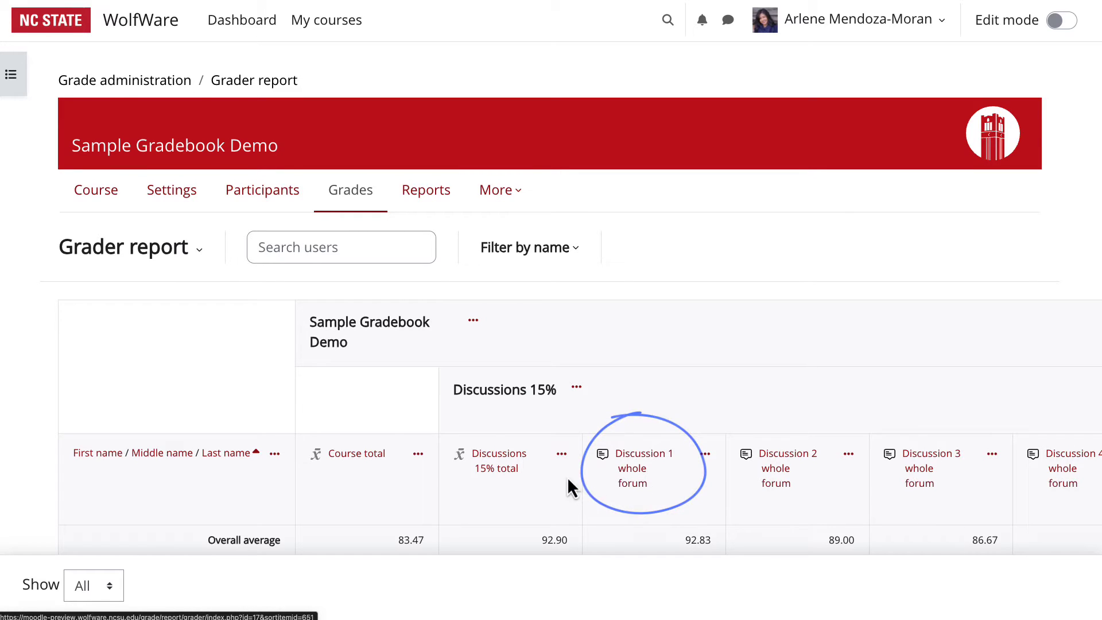
Switch from the Grader report to Gradebook setup and scroll down to the Discussions 15% category.
left_click(194, 250)
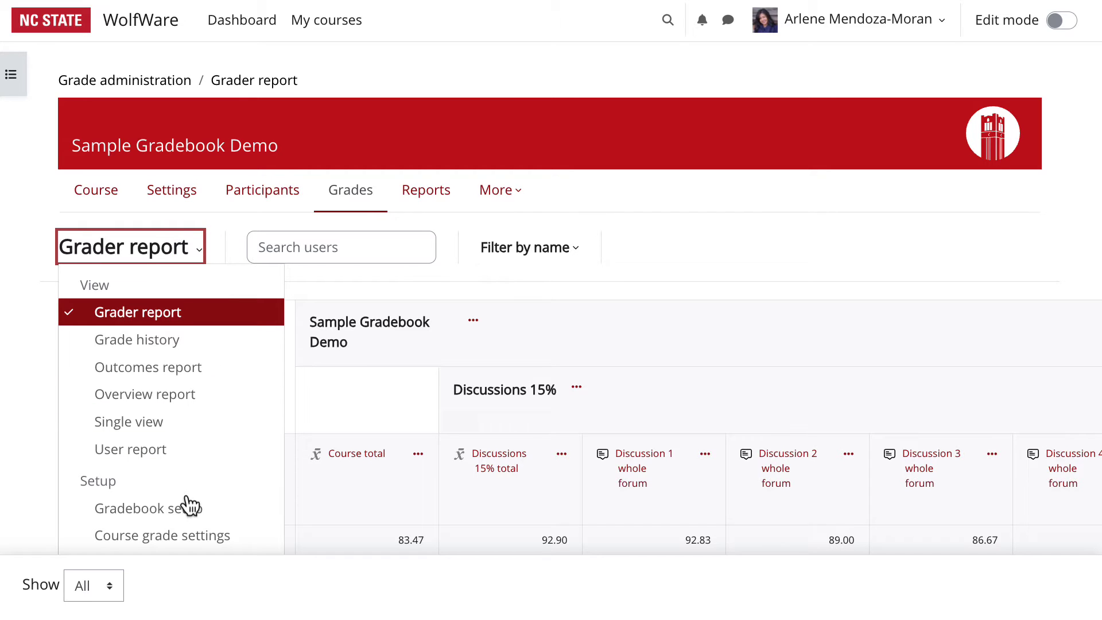
left_click(242, 514)
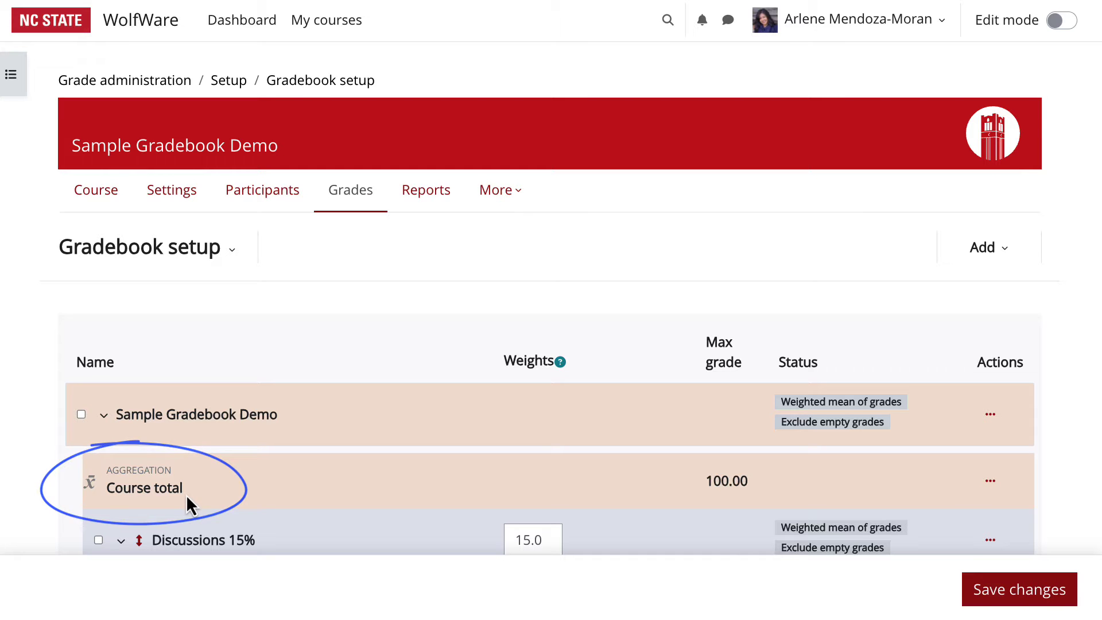
scroll(309, 521, "down", 2)
scroll(319, 486, "down", 2)
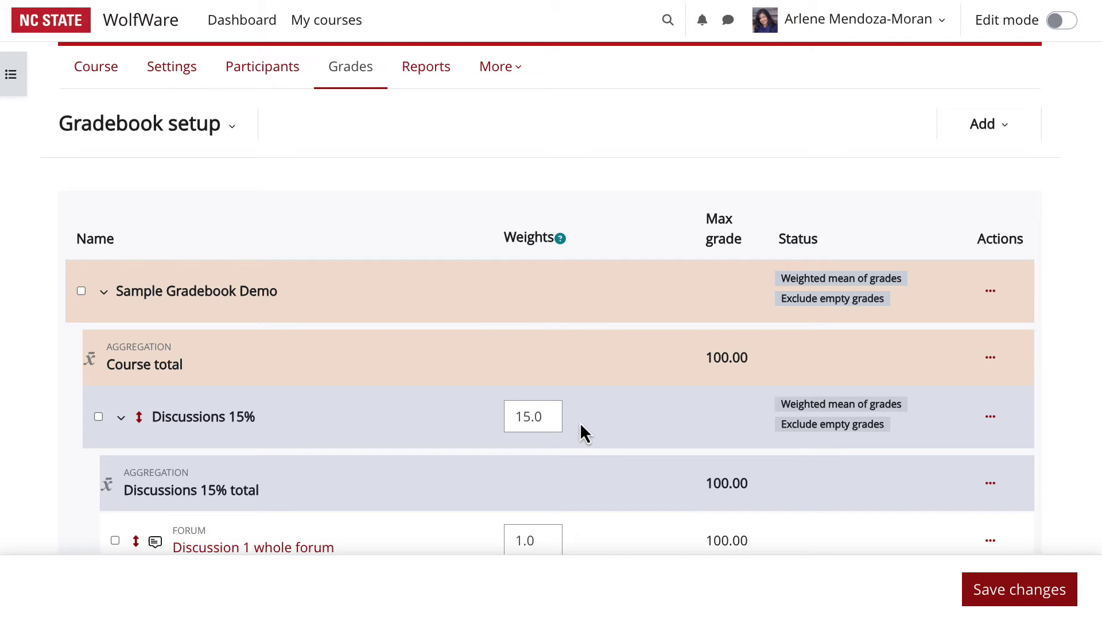
left_click(991, 418)
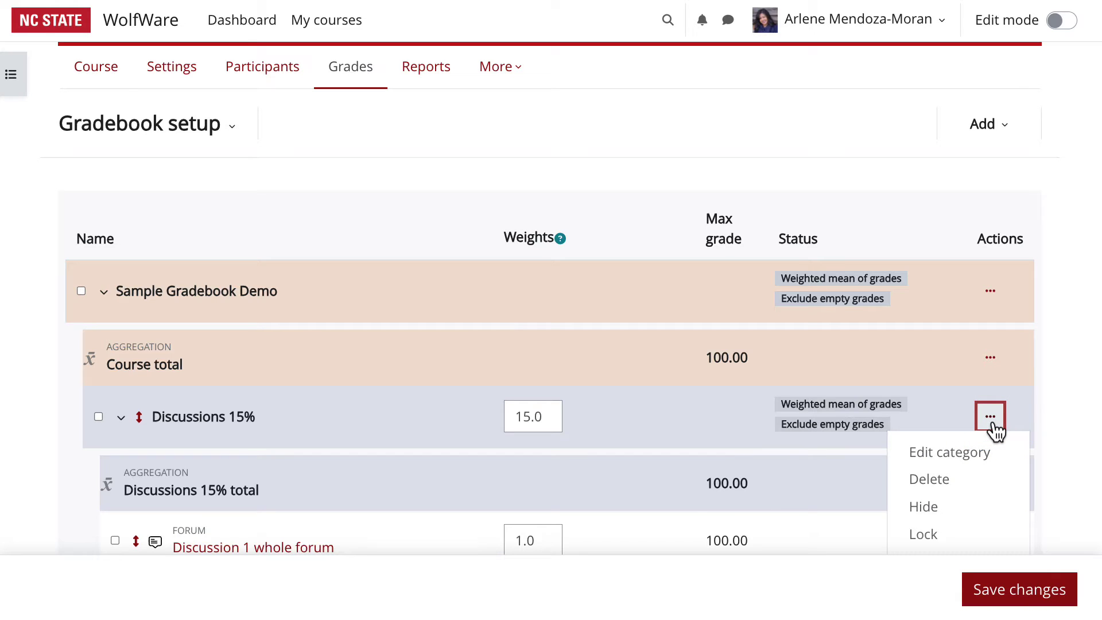
left_click(991, 419)
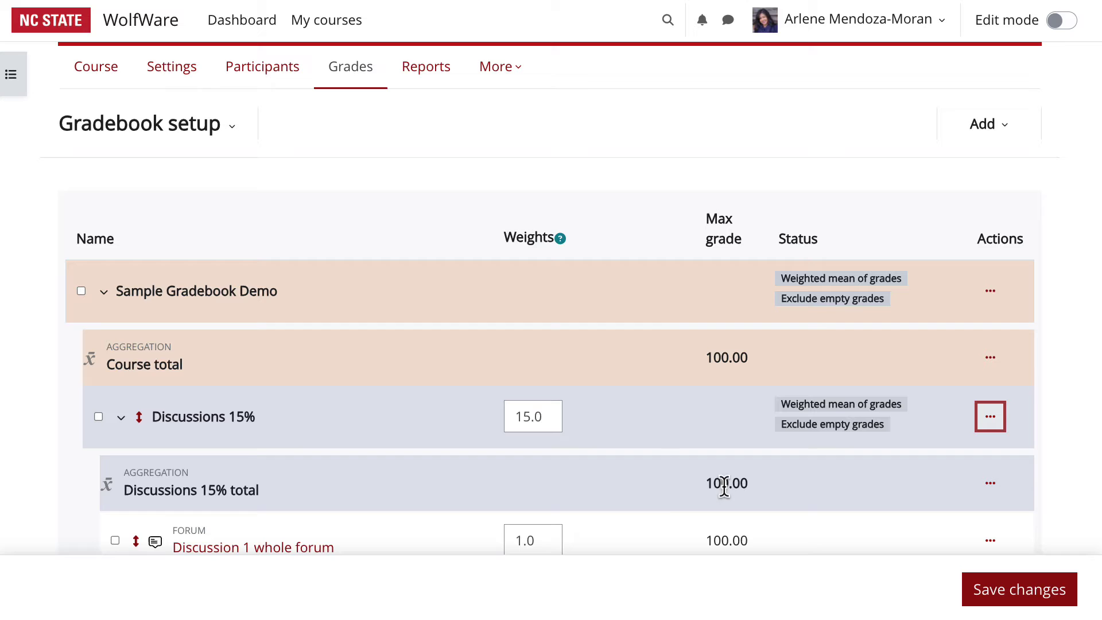
scroll(341, 528, "down", 4)
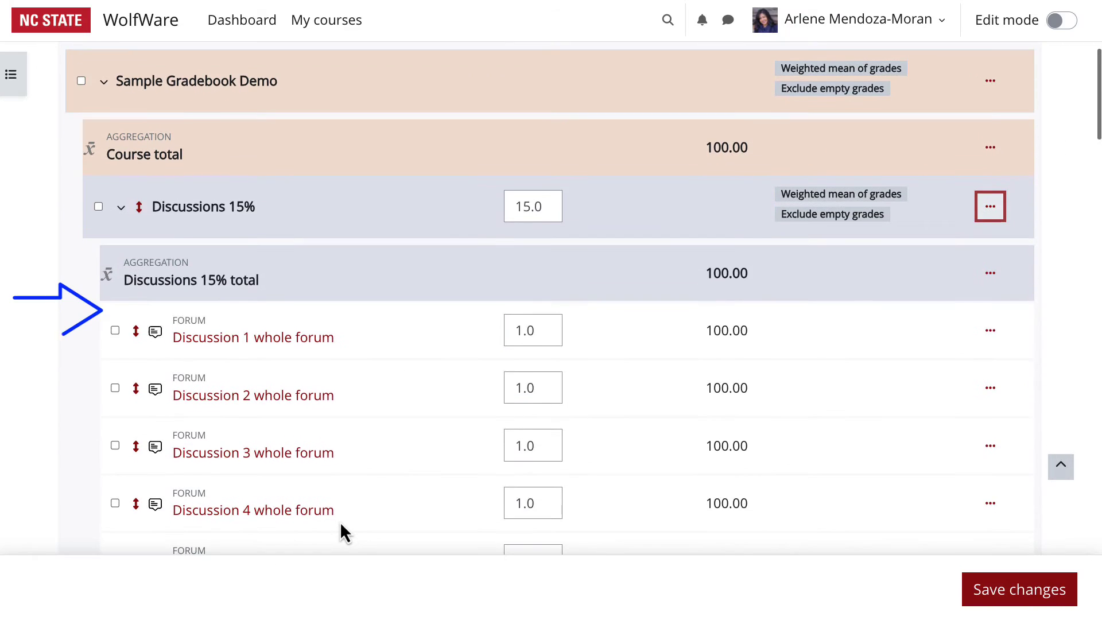
scroll(340, 533, "down", 3)
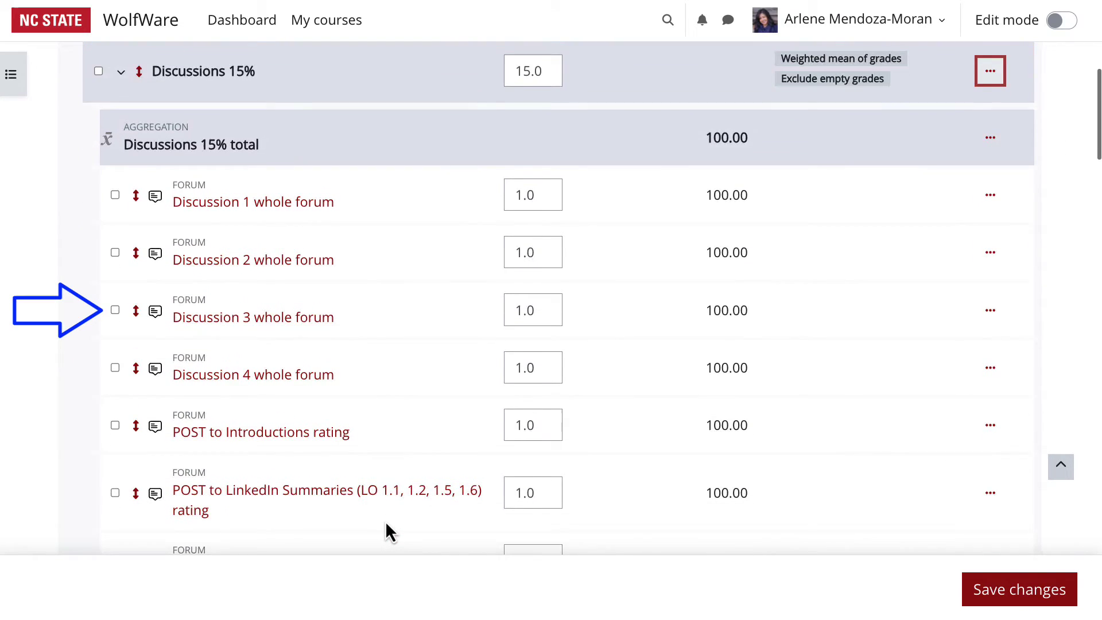
scroll(386, 531, "down", 1)
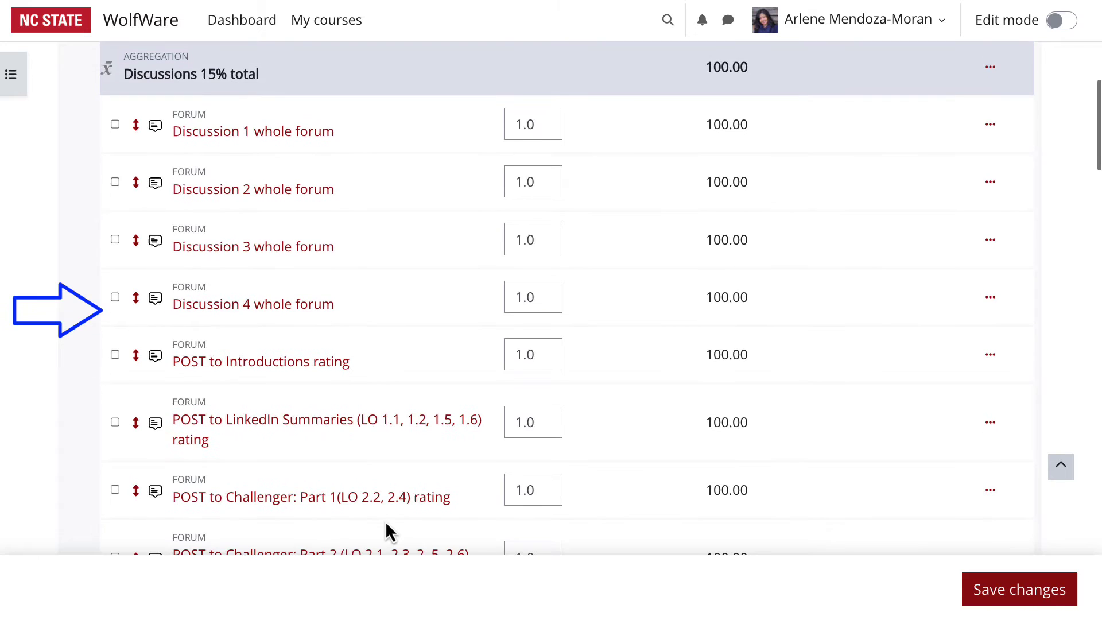
scroll(386, 524, "up", 1)
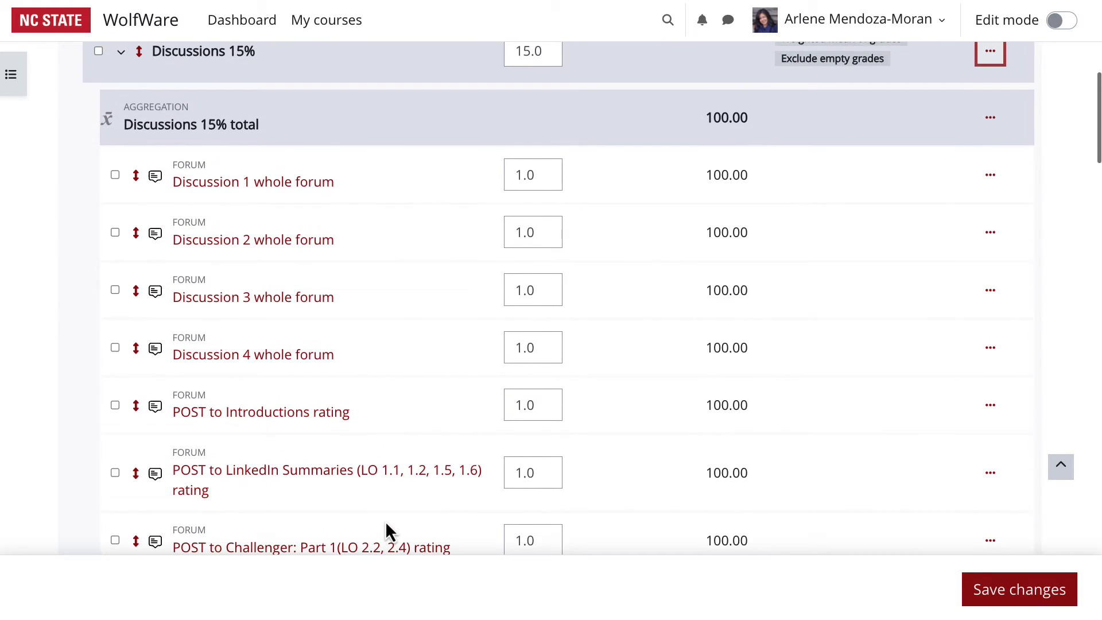
scroll(384, 531, "up", 1)
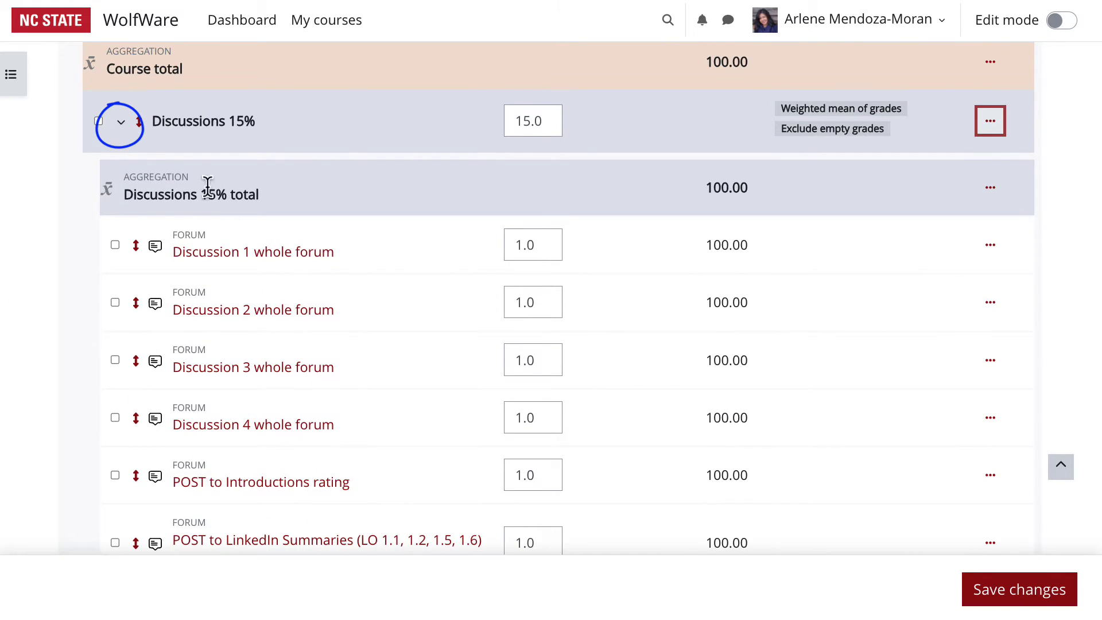
Collapse the Discussions, Assignments, Quizzes, Project and Non-Graded Items categories.
left_click(124, 125)
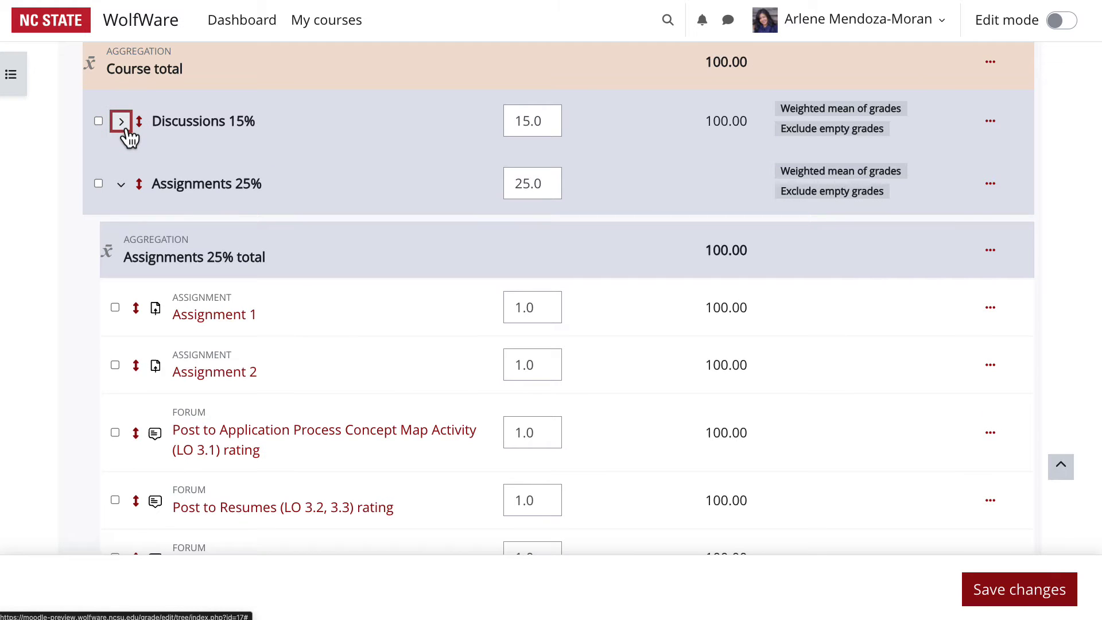
left_click(123, 187)
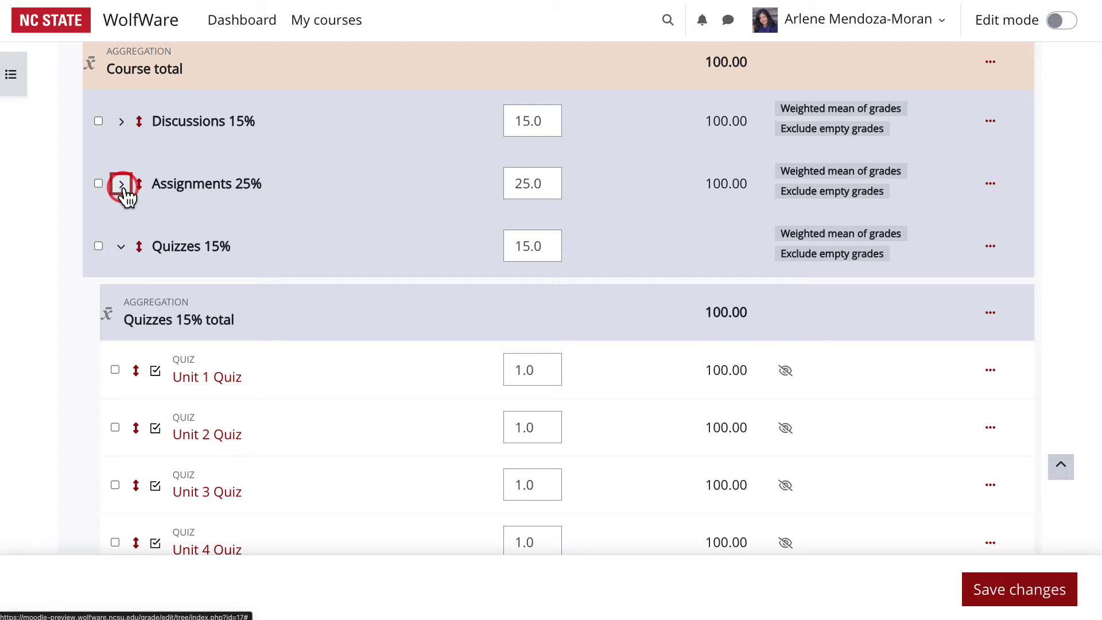
left_click(123, 248)
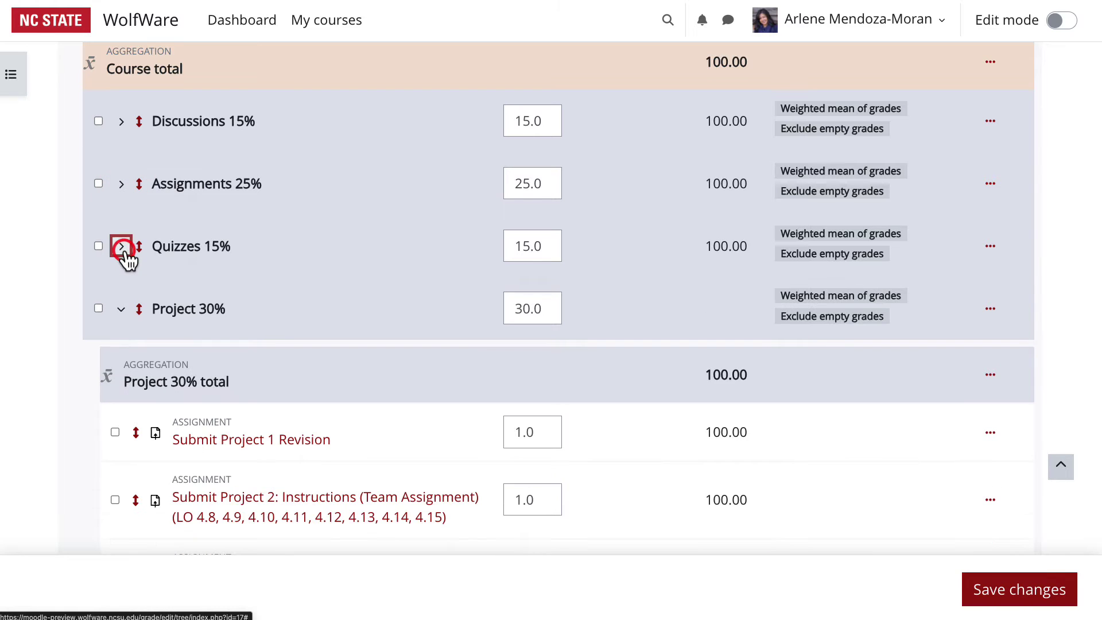
left_click(121, 310)
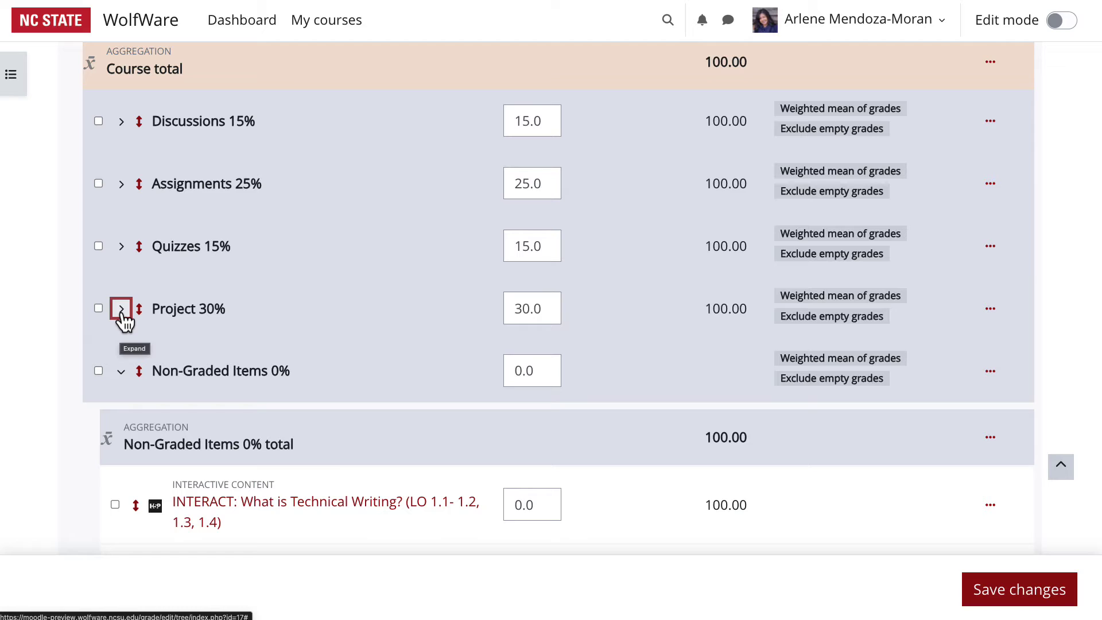
left_click(121, 373)
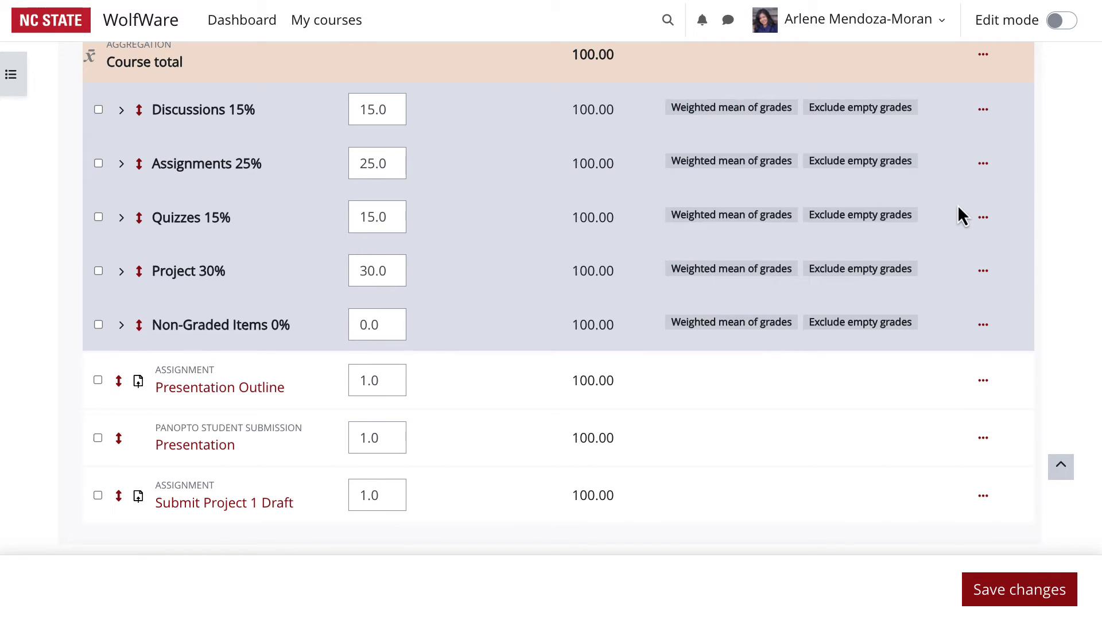
scroll(959, 208, "up", 5)
Create a new category named 'Presentation 15%' using Weighted mean of grades aggregation and save it.
left_click(1004, 130)
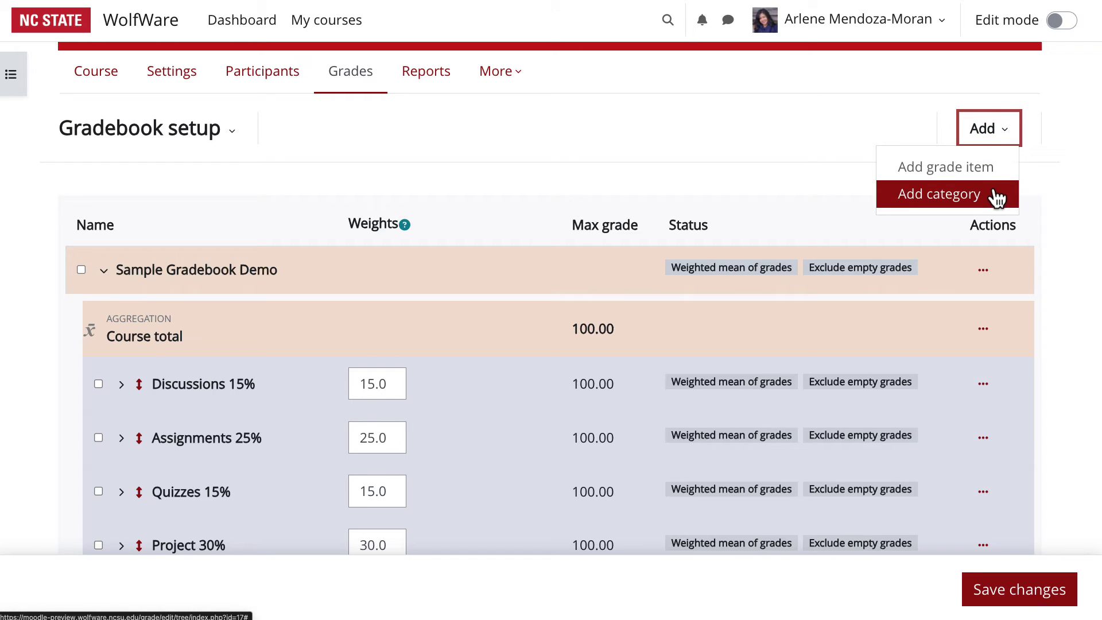
left_click(995, 198)
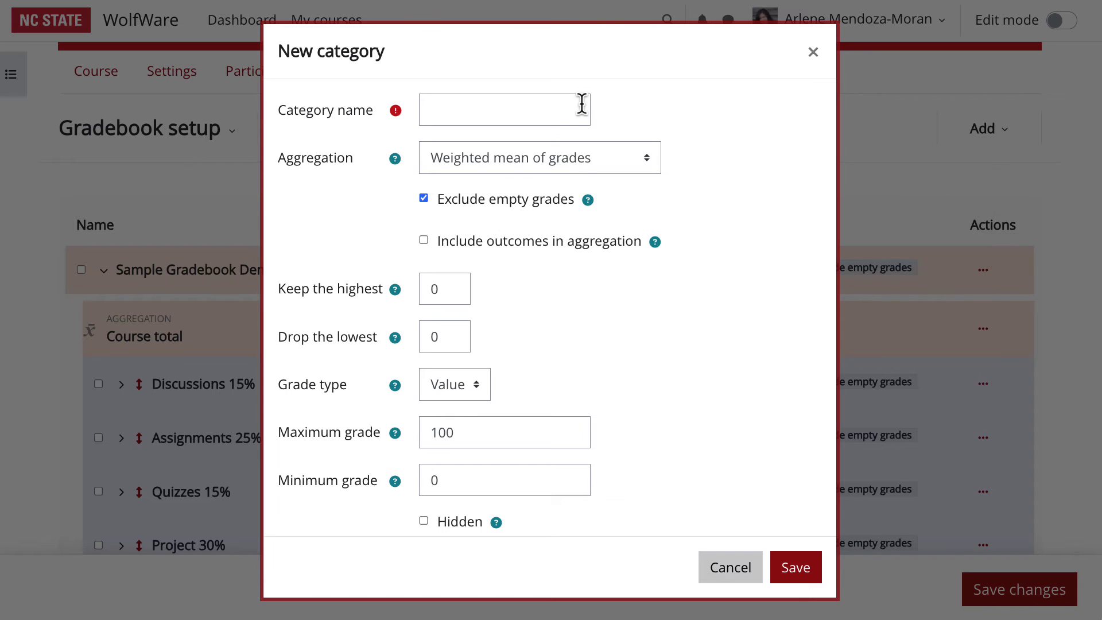
left_click(563, 105)
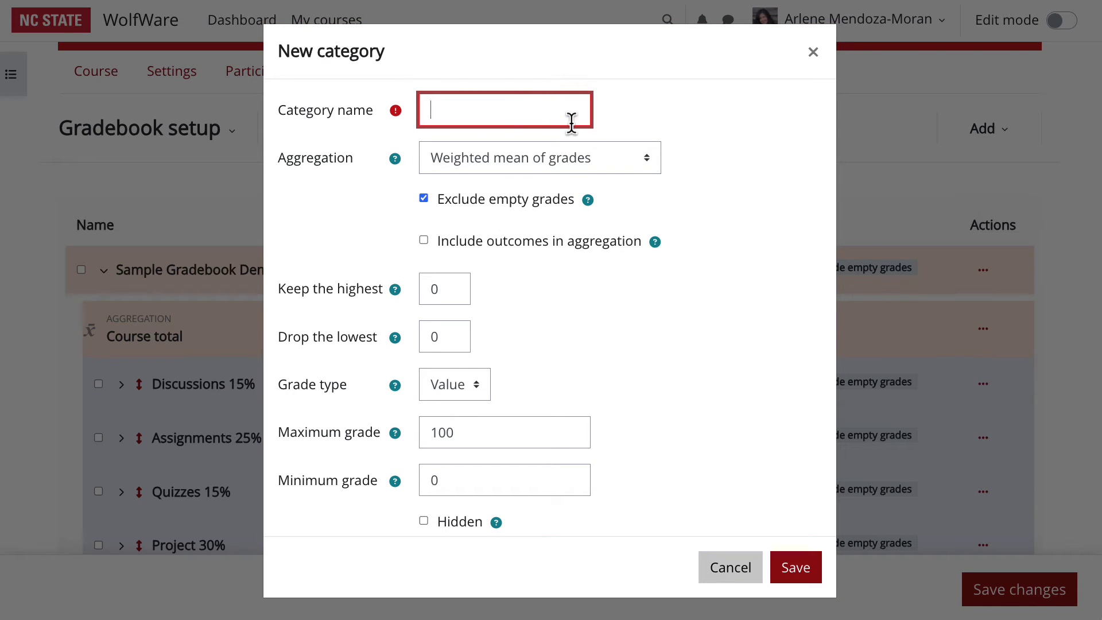
type("Presentation 15%")
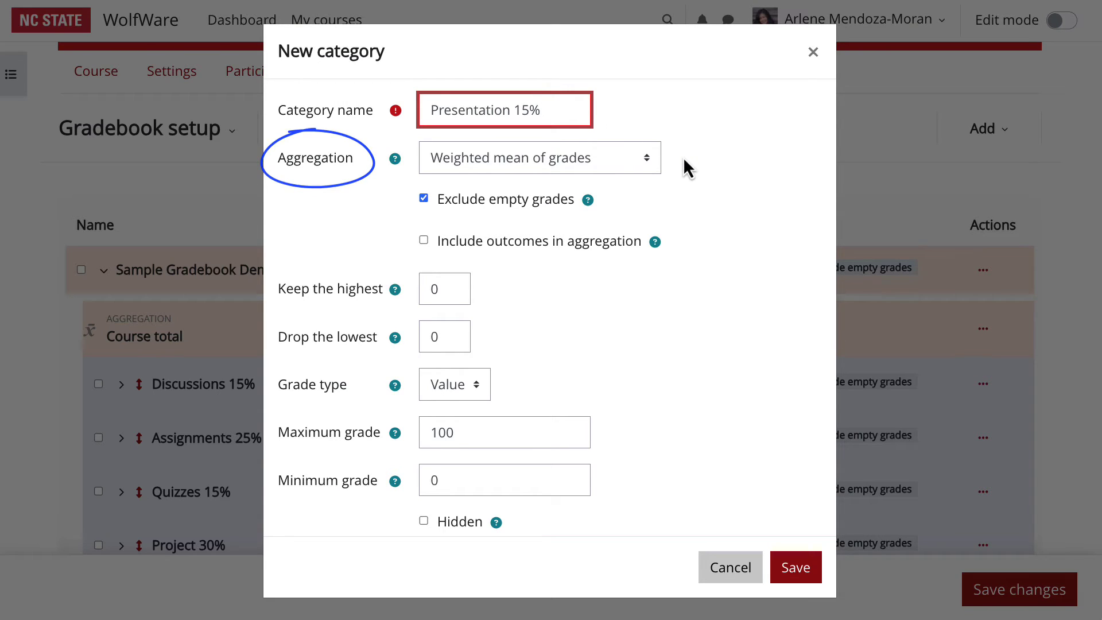
left_click(657, 155)
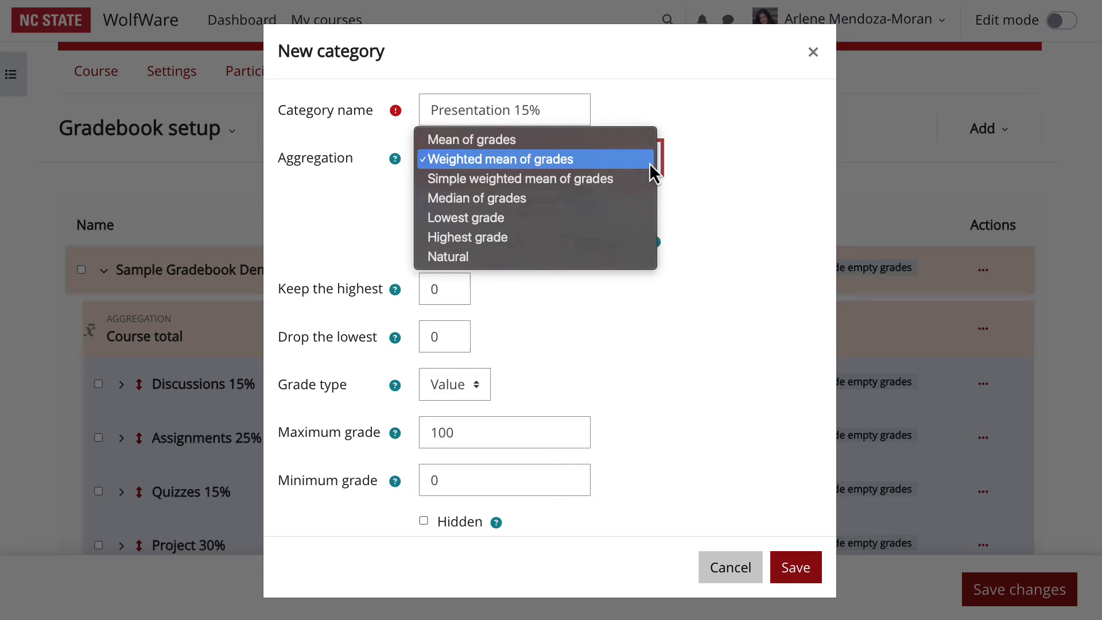
left_click(649, 161)
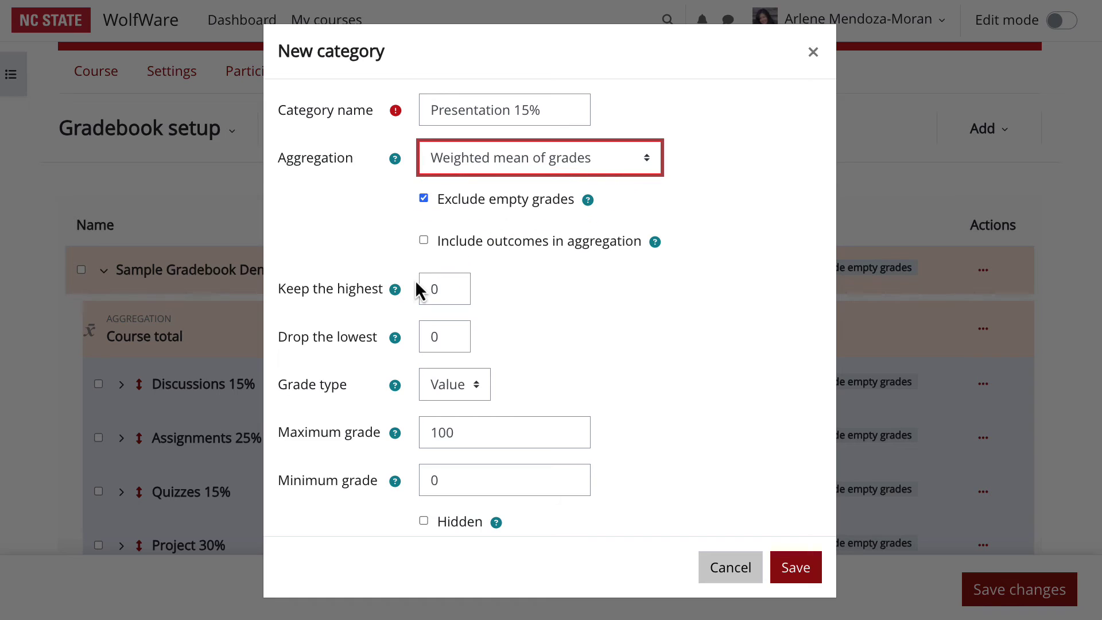
left_click(402, 291)
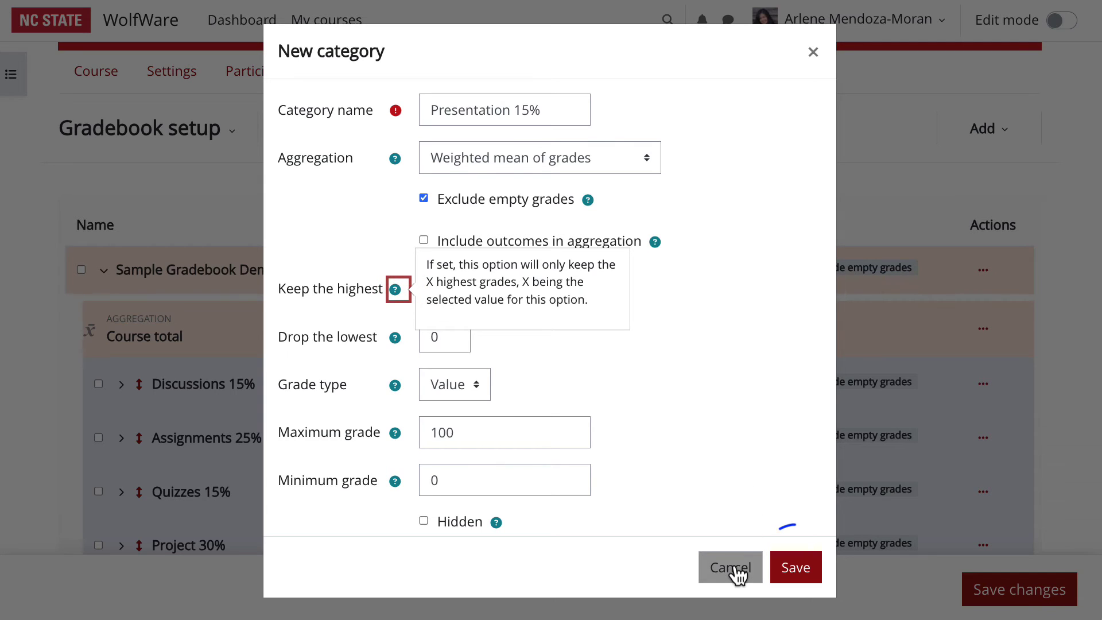
left_click(812, 576)
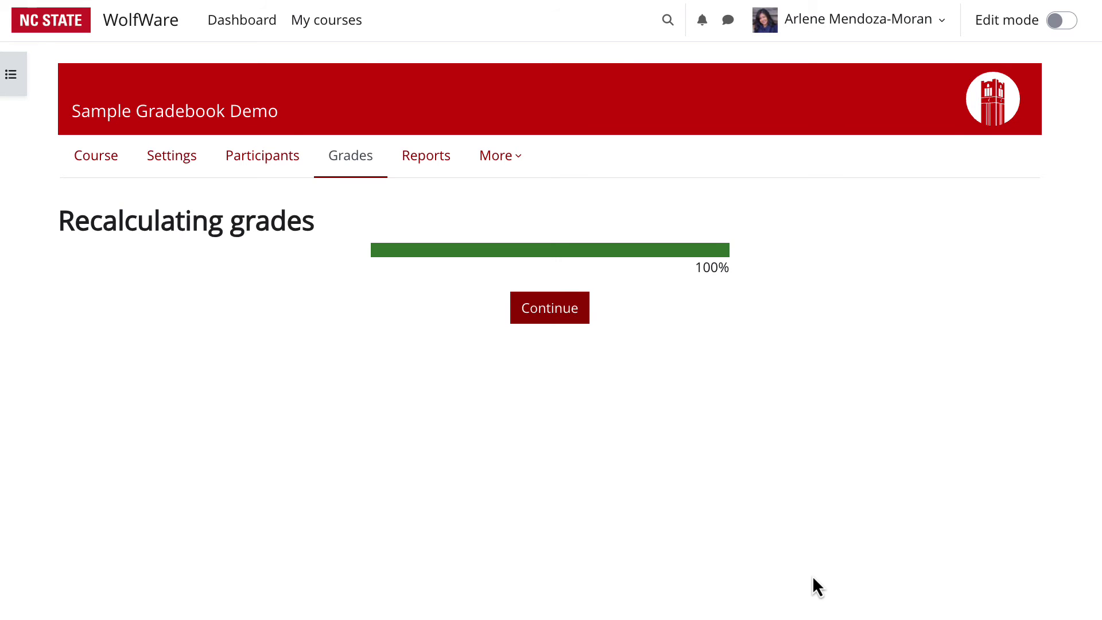
Change the Presentation 15% category weight from 0.0 to 15.0 and save the changes.
left_click(569, 307)
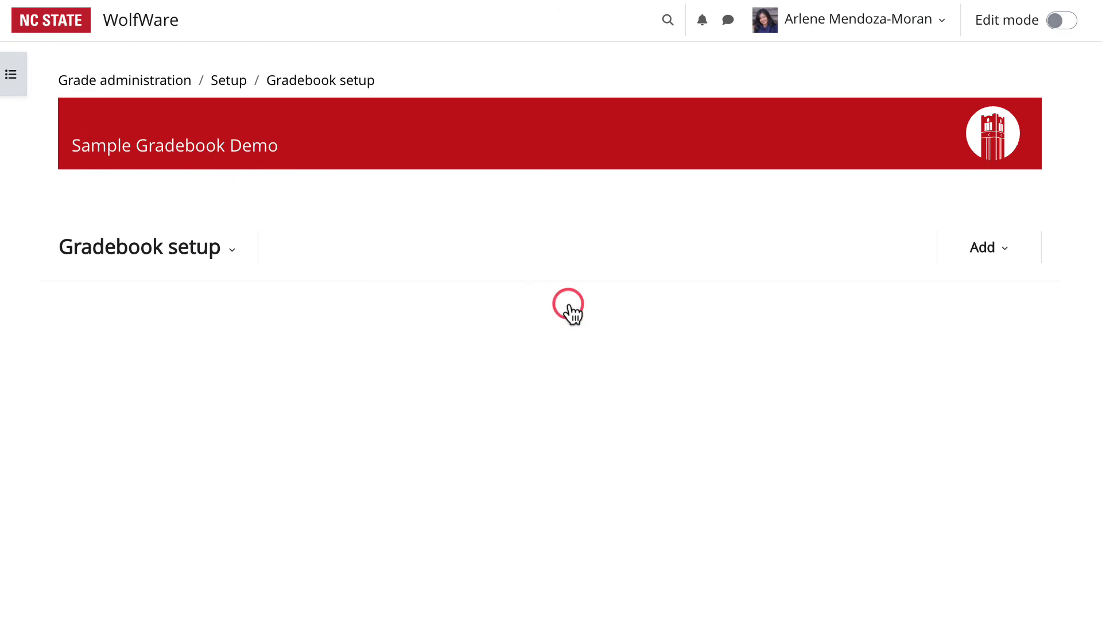
scroll(614, 494, "down", 10)
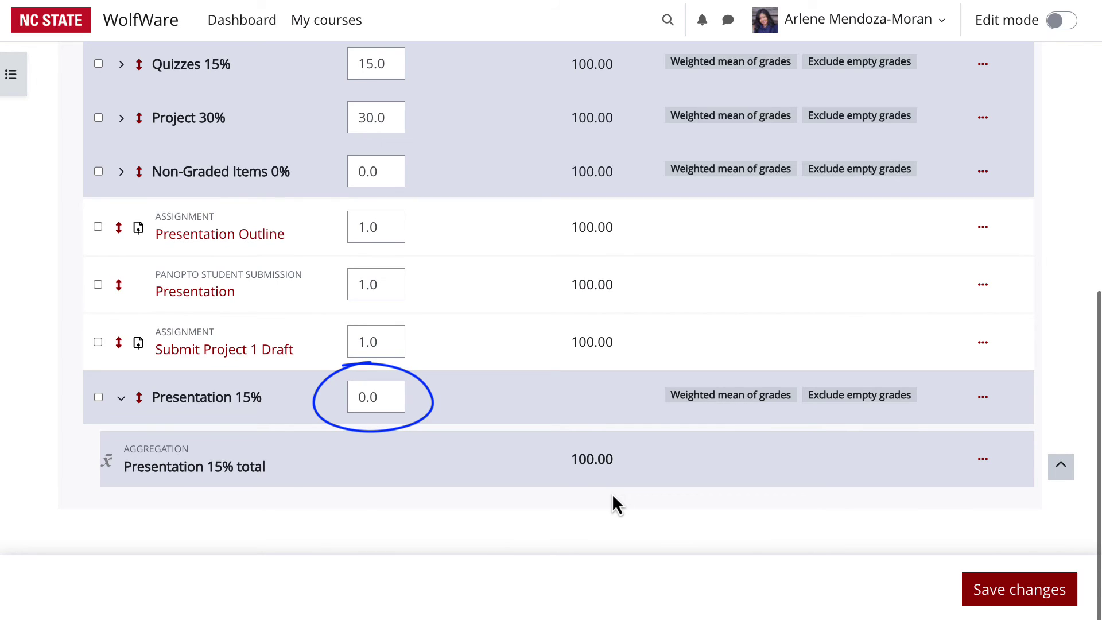
left_click(392, 397)
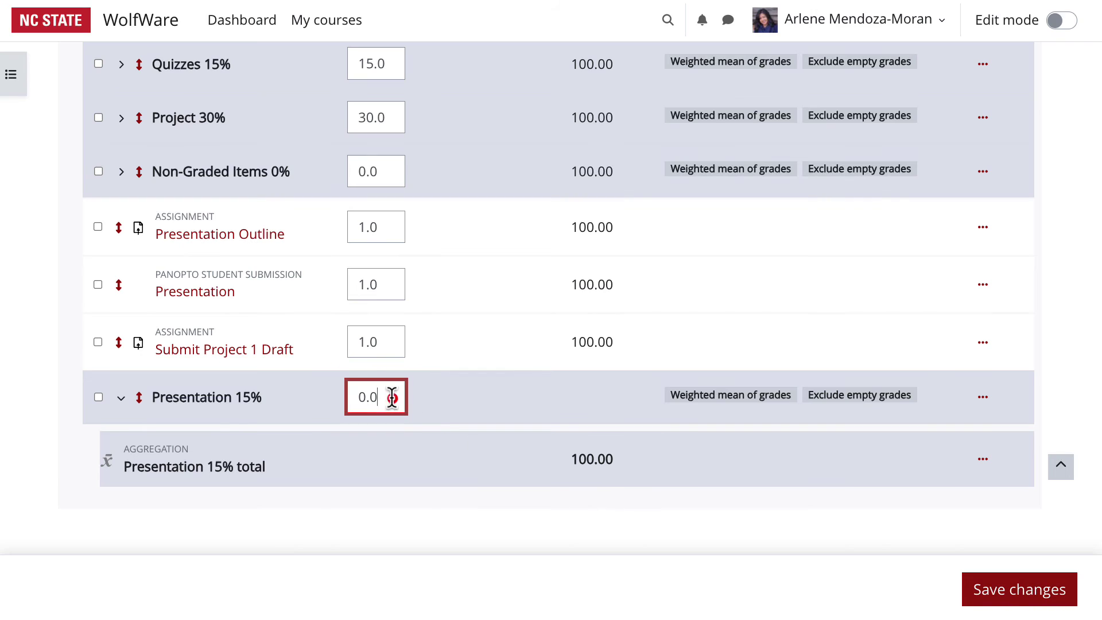
key("BackSpace")
key("BackSpace")
key("BackSpace")
type("15.0")
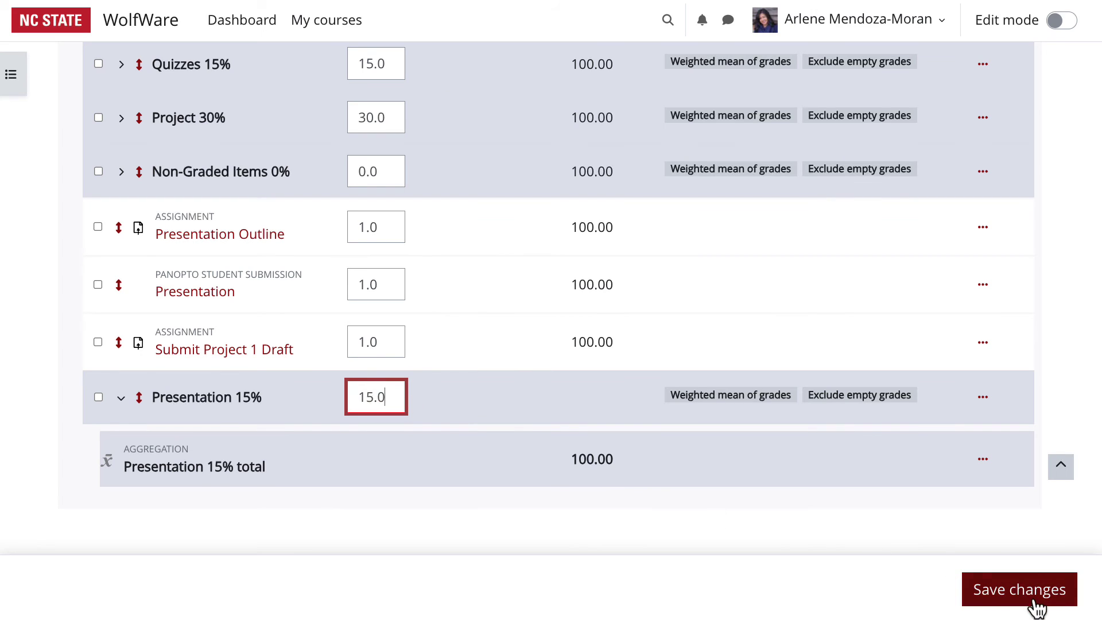
left_click(1036, 607)
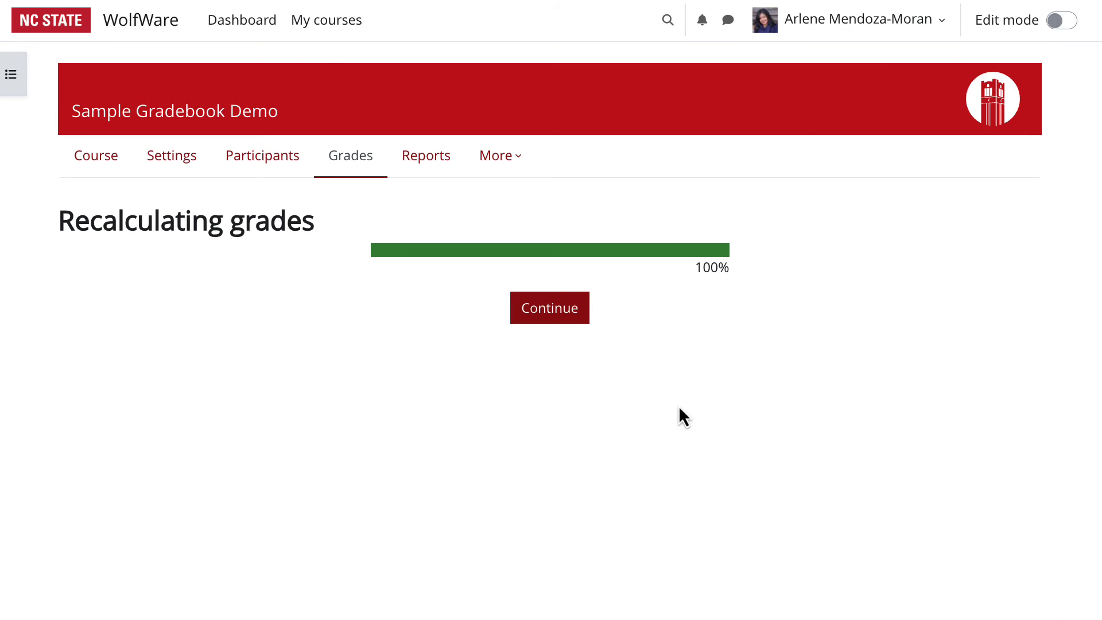
left_click(572, 313)
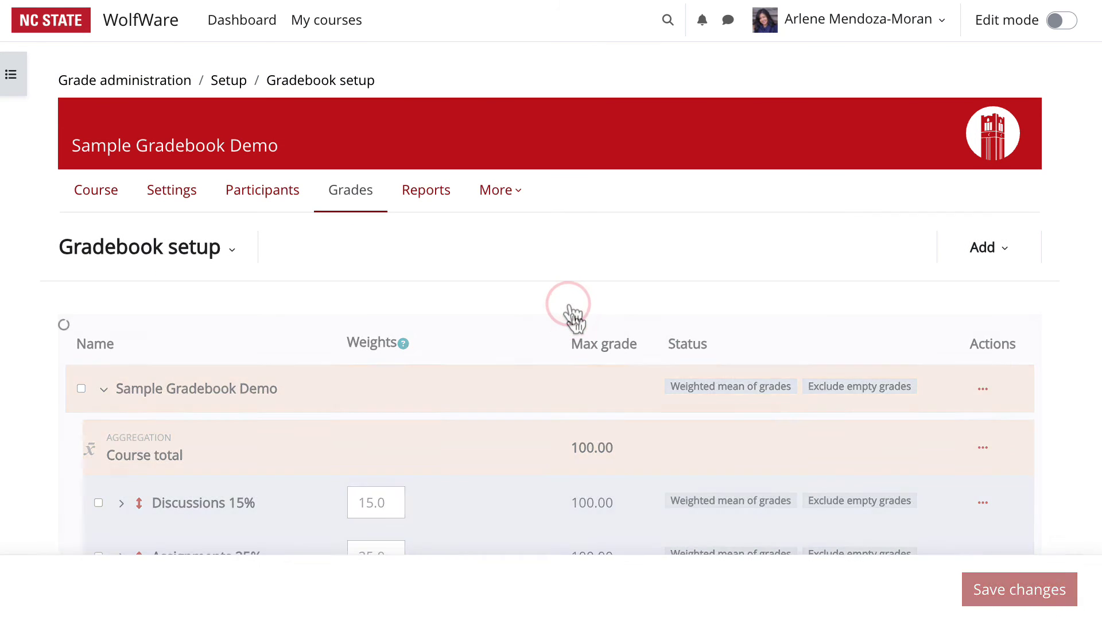
scroll(614, 500, "down", 10)
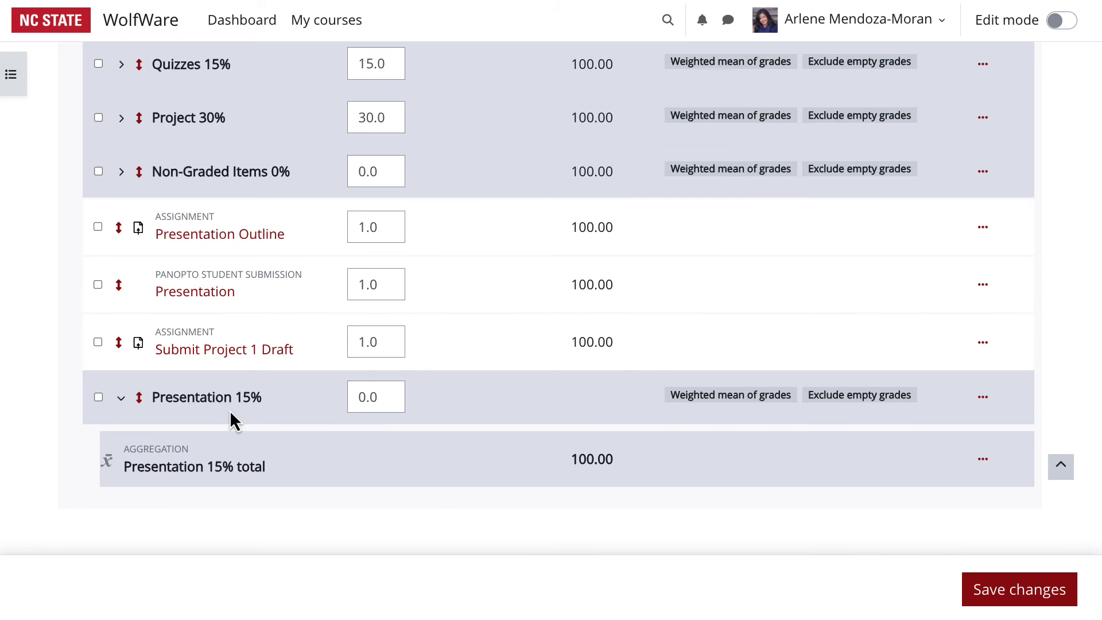
Move the Presentation 15% category to sit directly below Discussions 15%.
left_click(140, 398)
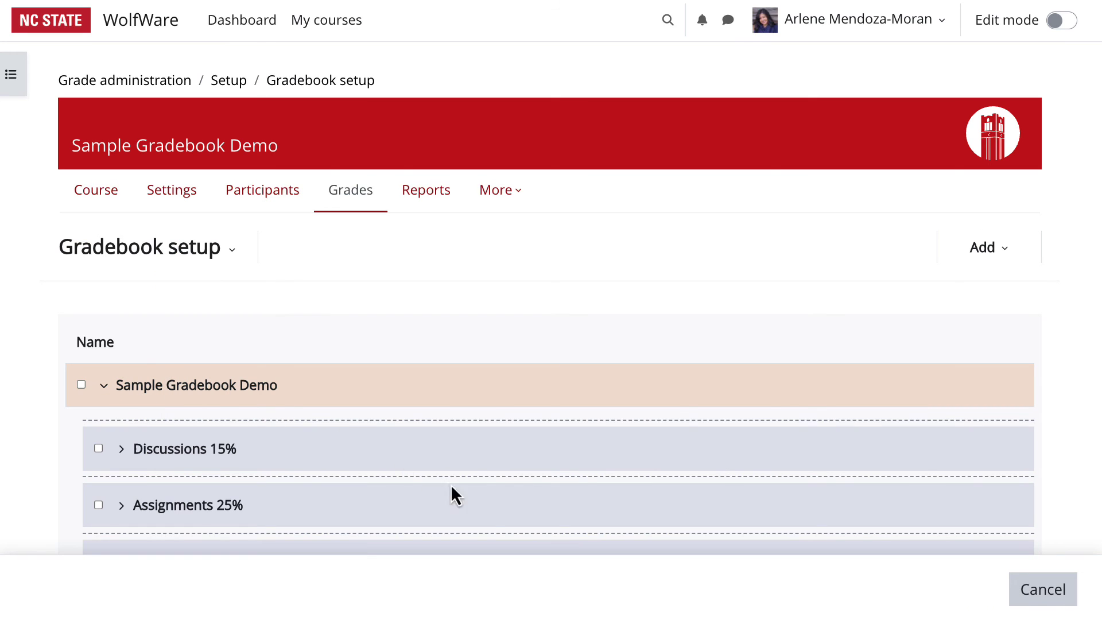
scroll(483, 505, "down", 5)
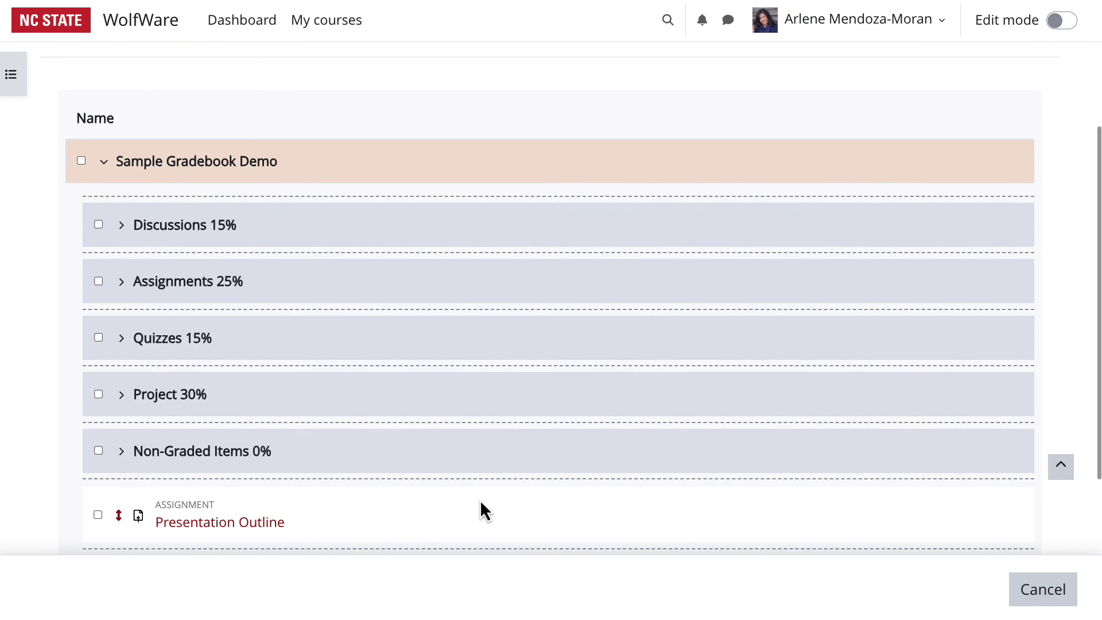
left_click(389, 251)
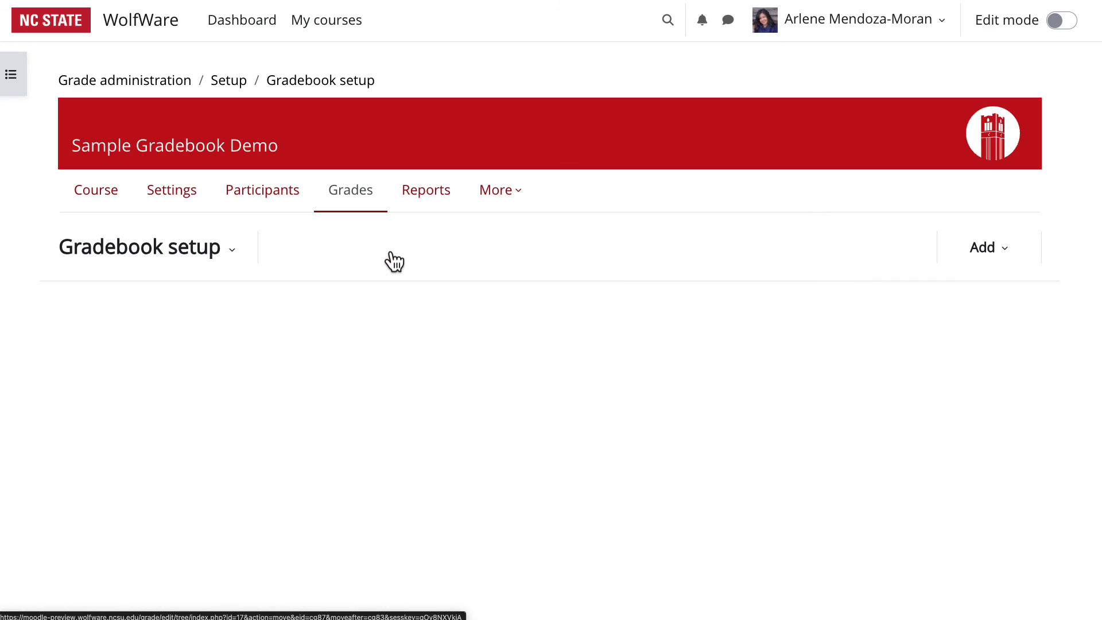
Move the Presentation Outline and Presentation items into the Presentation 15% category.
scroll(524, 421, "down", 2)
scroll(524, 430, "down", 2)
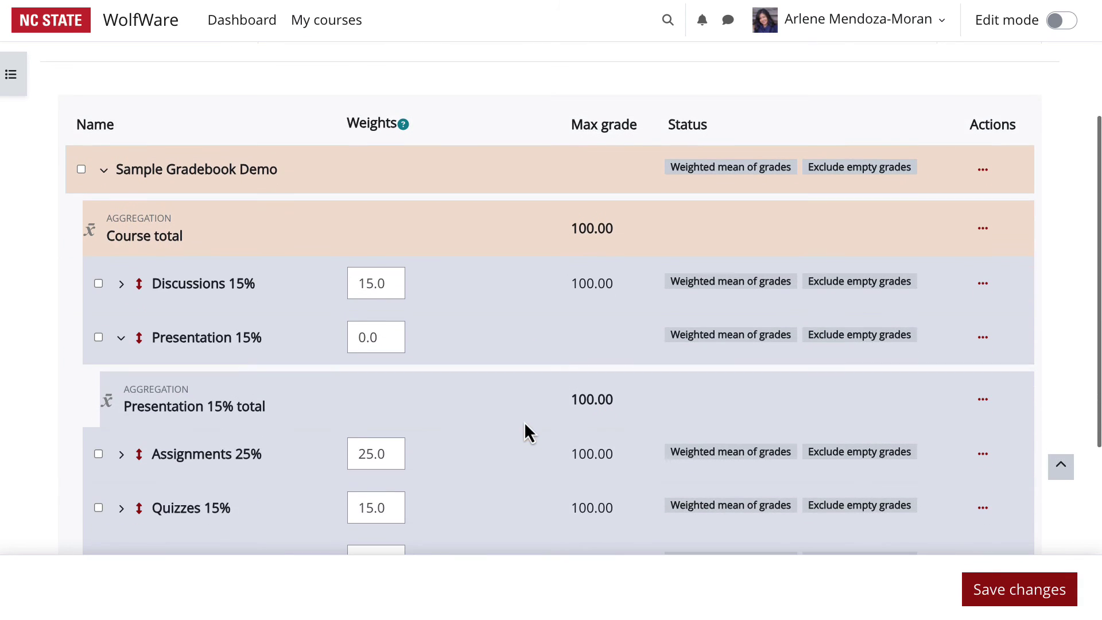
scroll(519, 508, "down", 4)
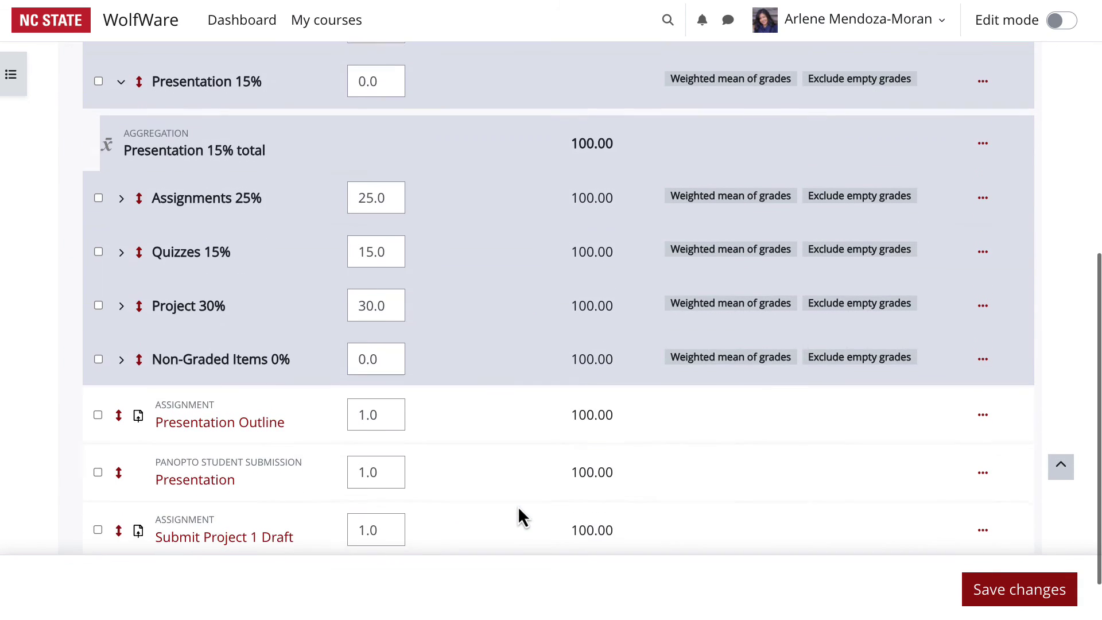
left_click(98, 412)
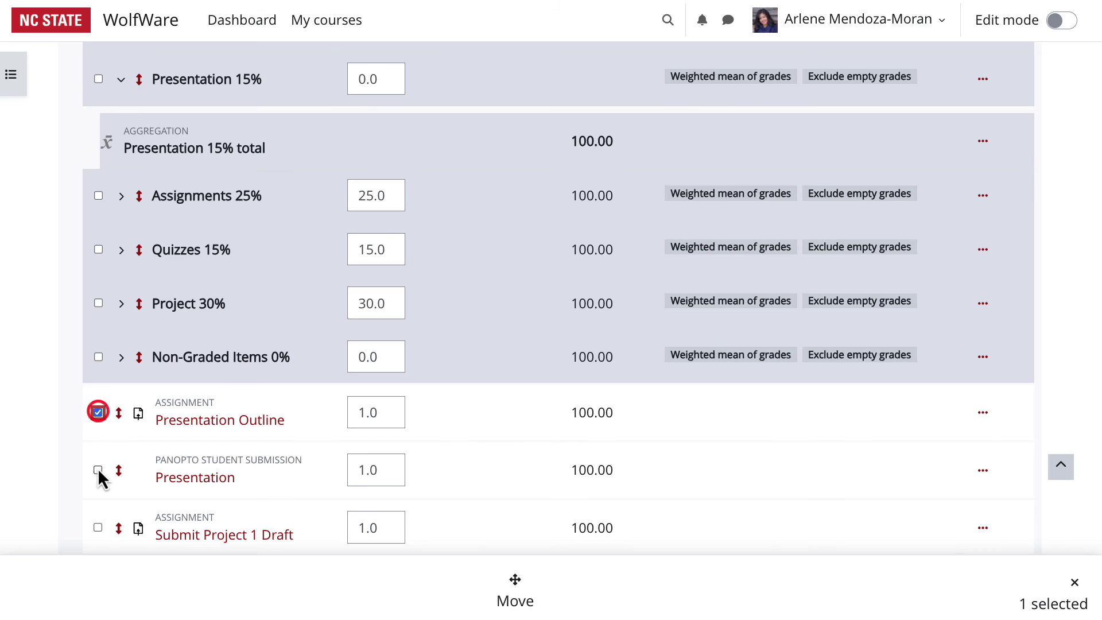
left_click(98, 470)
left_click(527, 600)
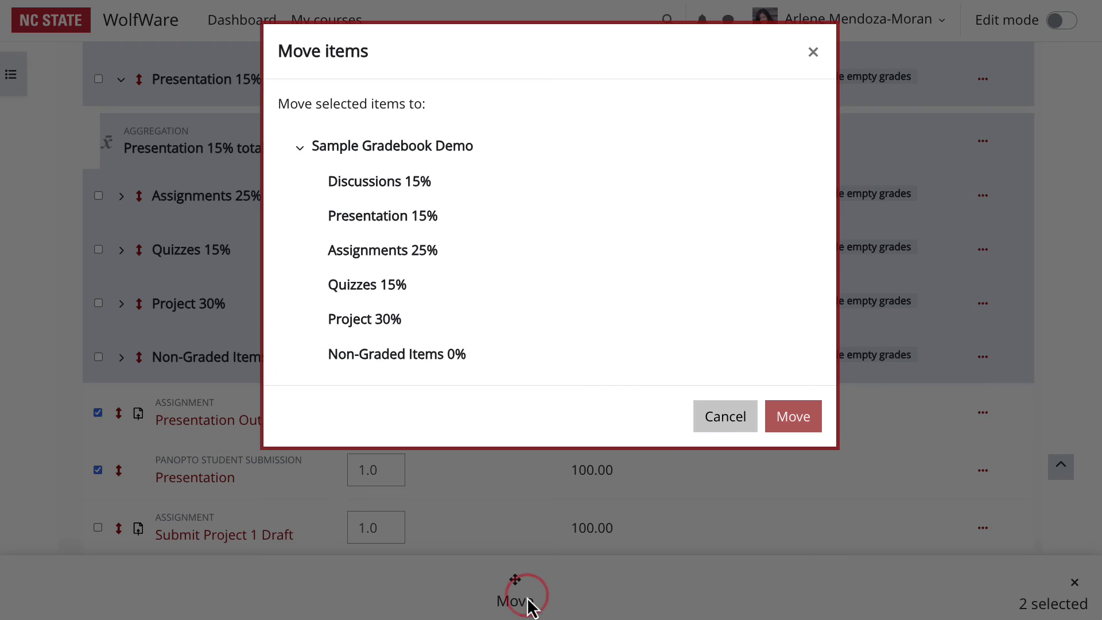
left_click(424, 224)
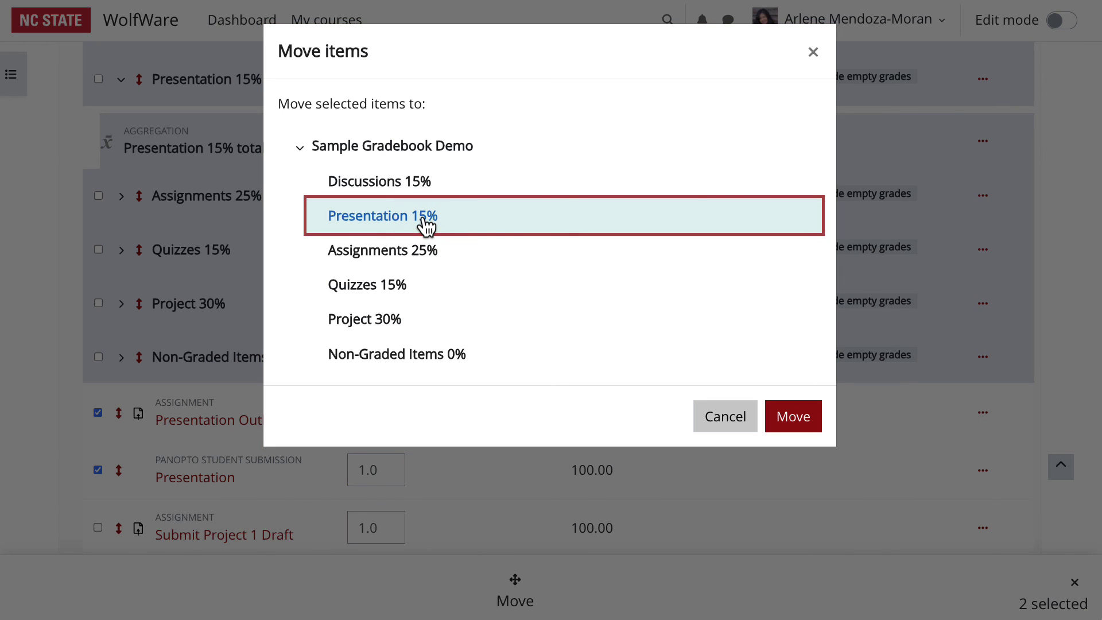
left_click(807, 422)
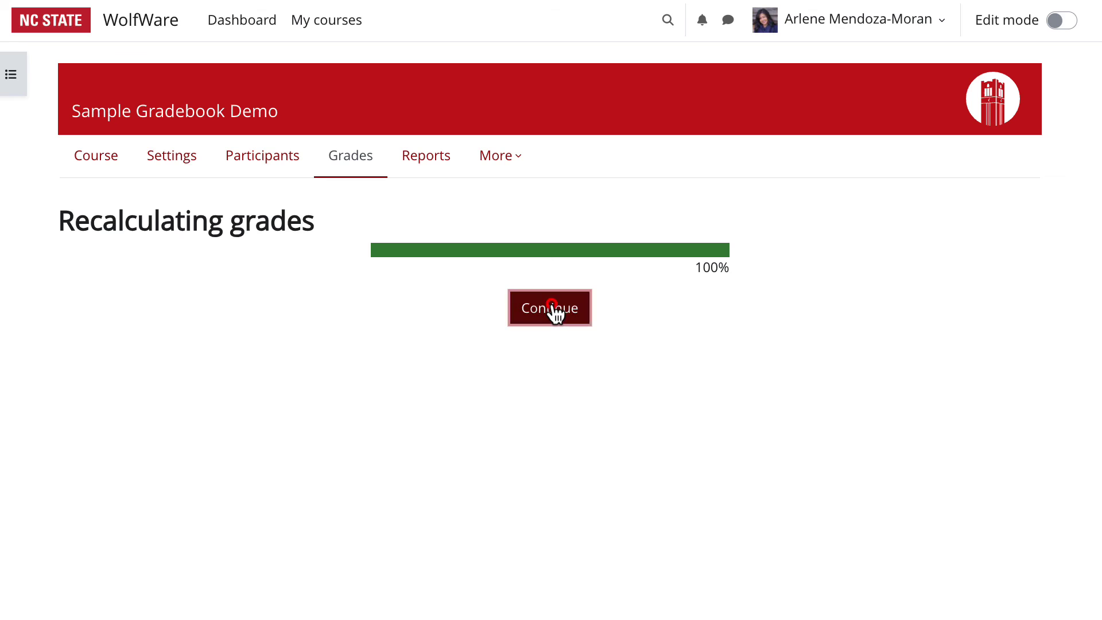
left_click(552, 308)
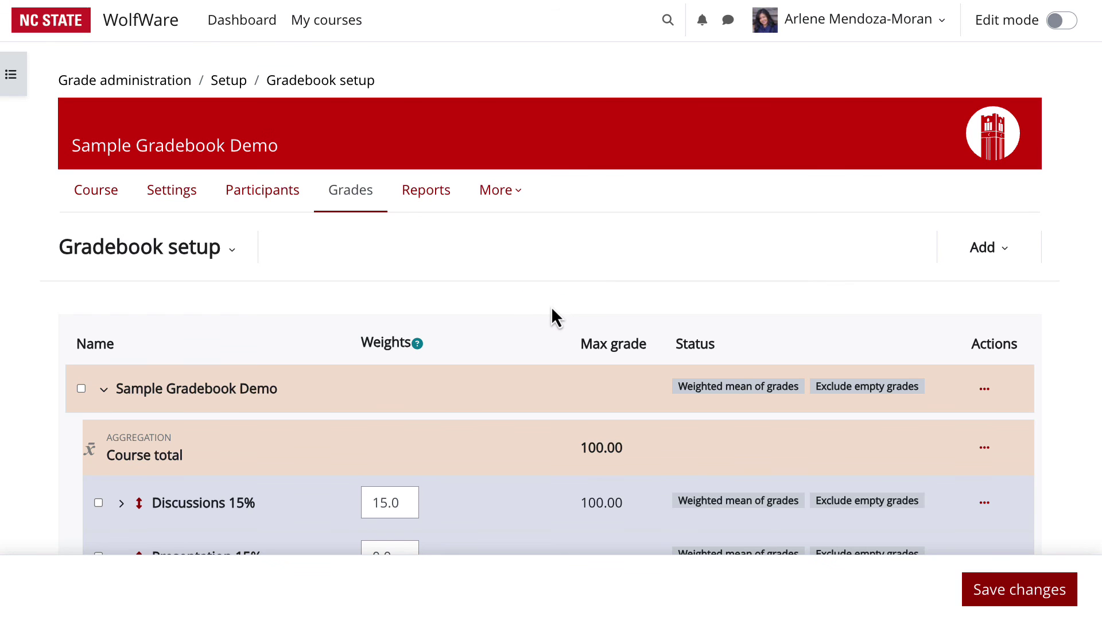